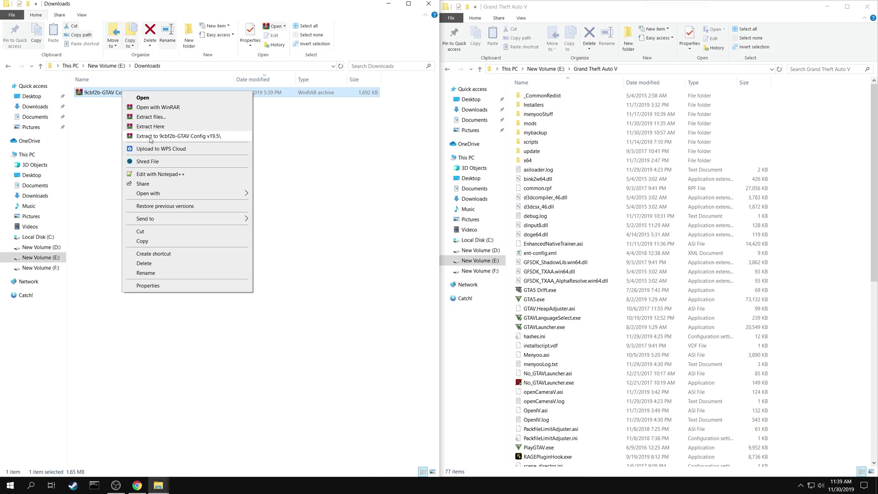
- Extract the GTAV Config archive to '9cbf2b-GTAV Config v19.5' and open that folder
click(150, 137)
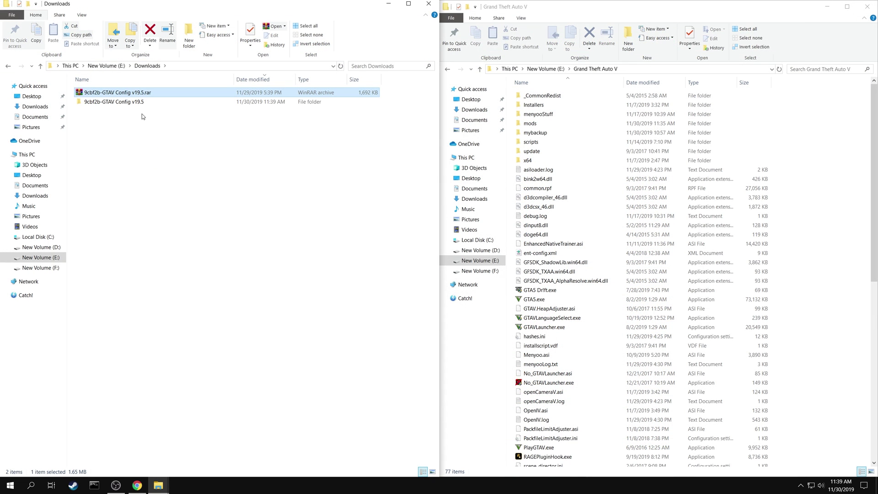
double_click(137, 101)
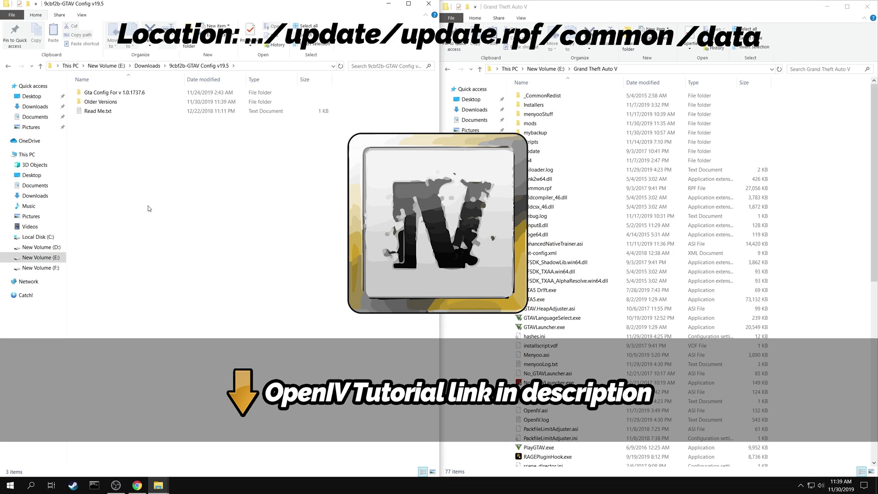
- Launch OpenIV from Start search and choose GTA V for Windows
click(38, 484)
text(open)
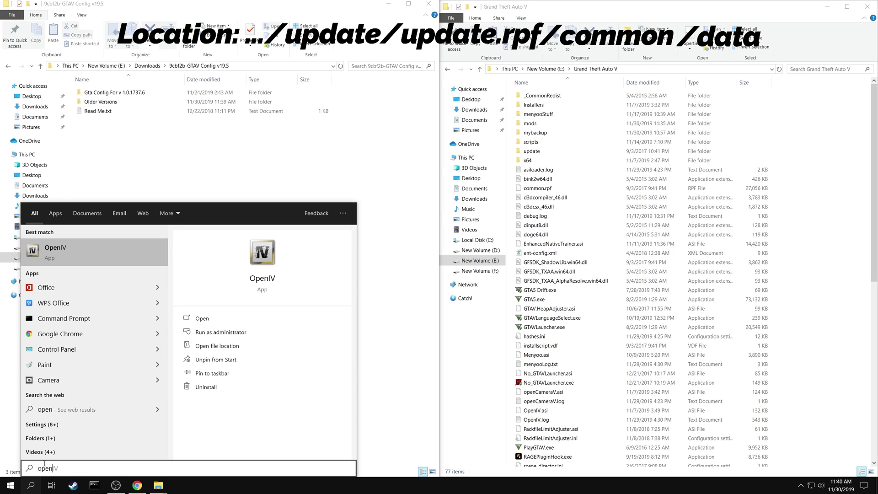
key(Return)
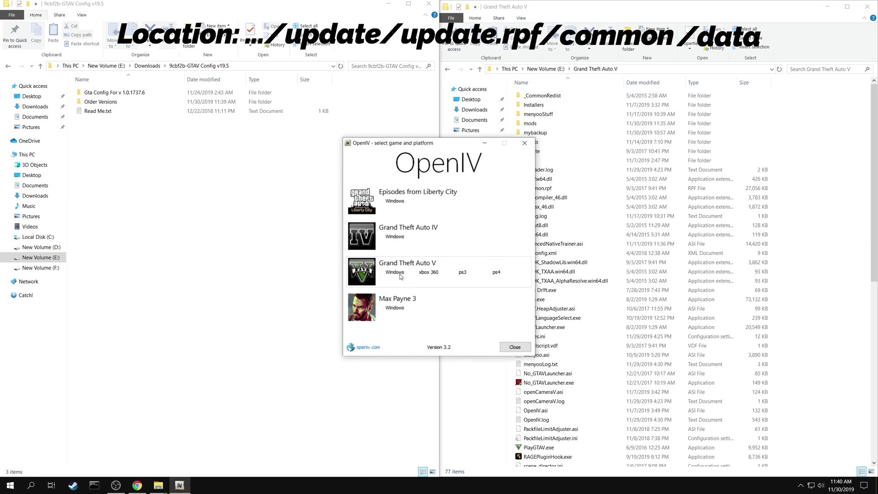
click(399, 280)
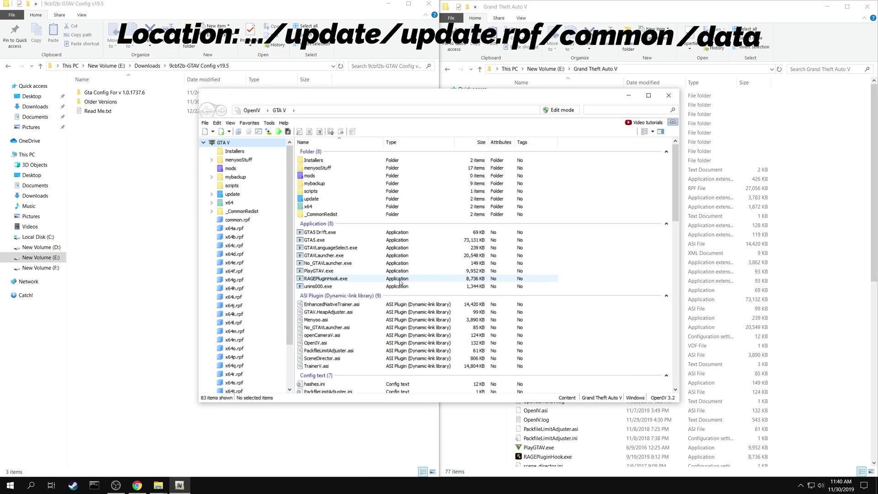
- Turn on edit mode and open update.rpf from the update folder
click(566, 111)
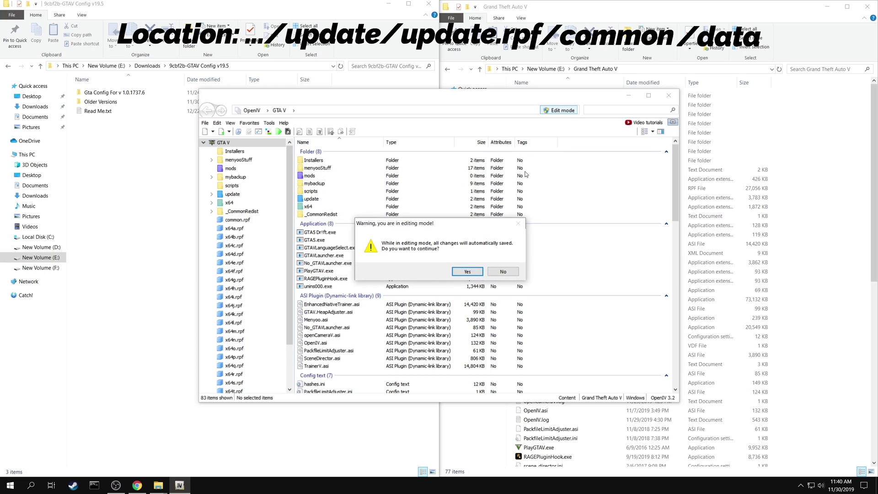
click(468, 272)
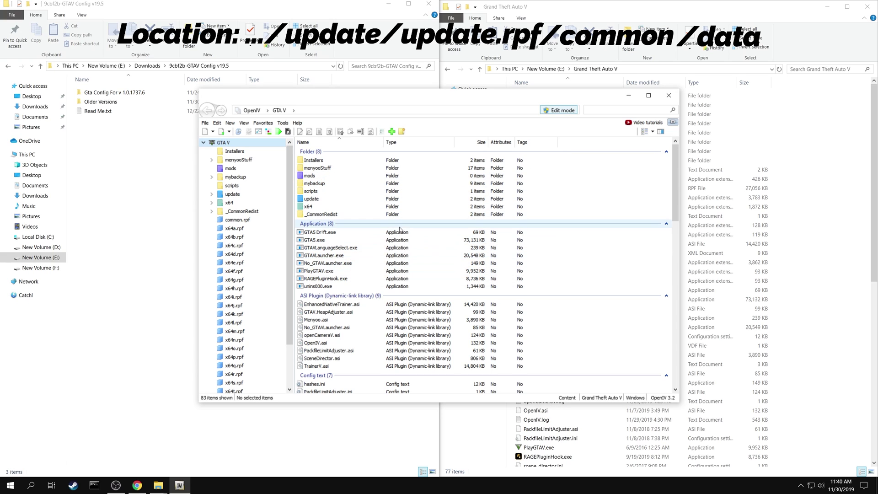
double_click(318, 201)
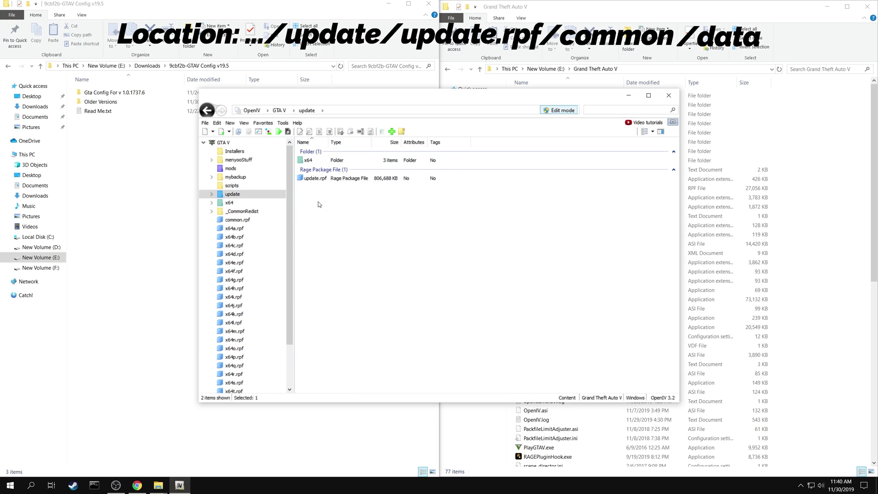
click(313, 180)
double_click(313, 180)
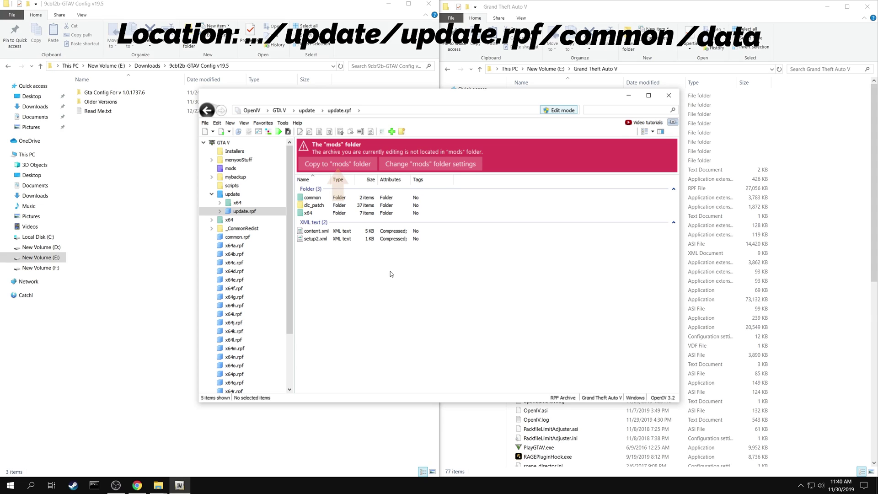
- Copy update.rpf to the mods folder, then browse its common/data folder to gameconfig.xml
click(360, 168)
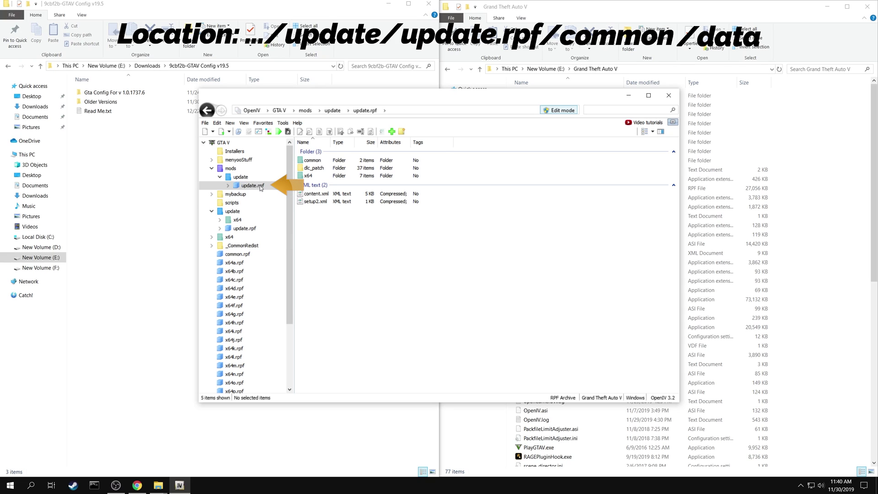
click(262, 186)
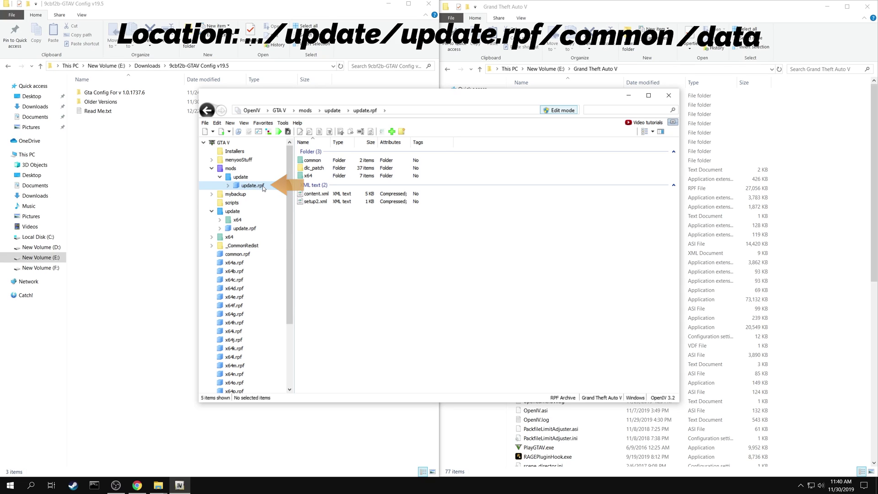
double_click(320, 161)
double_click(320, 161)
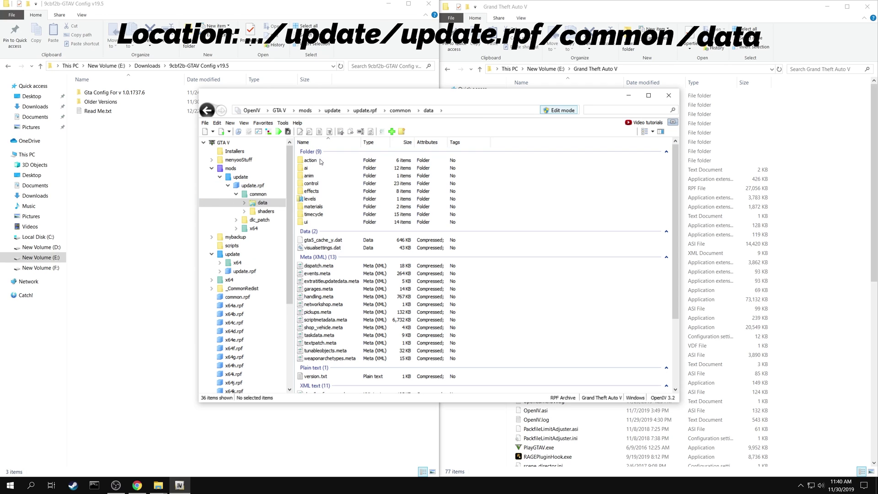
scroll(329, 352, down, 4)
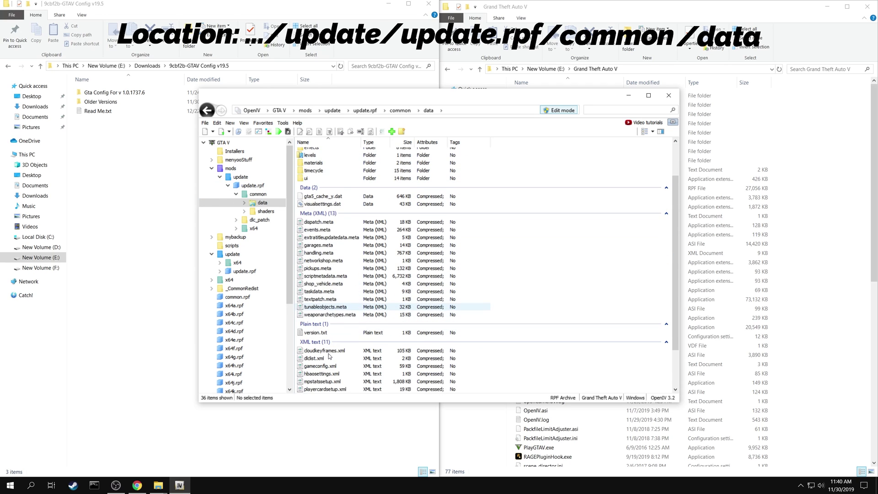
click(326, 322)
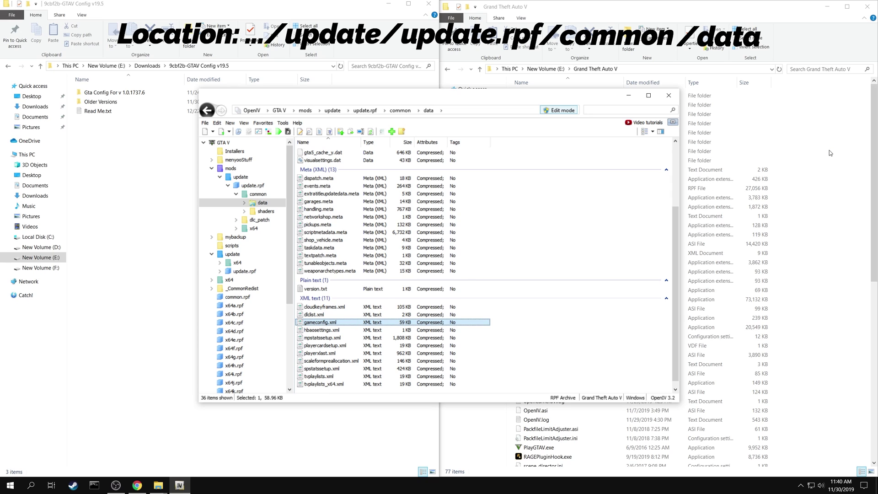
- Create a new folder named 'Gameconfig backup' inside mybackup
click(806, 212)
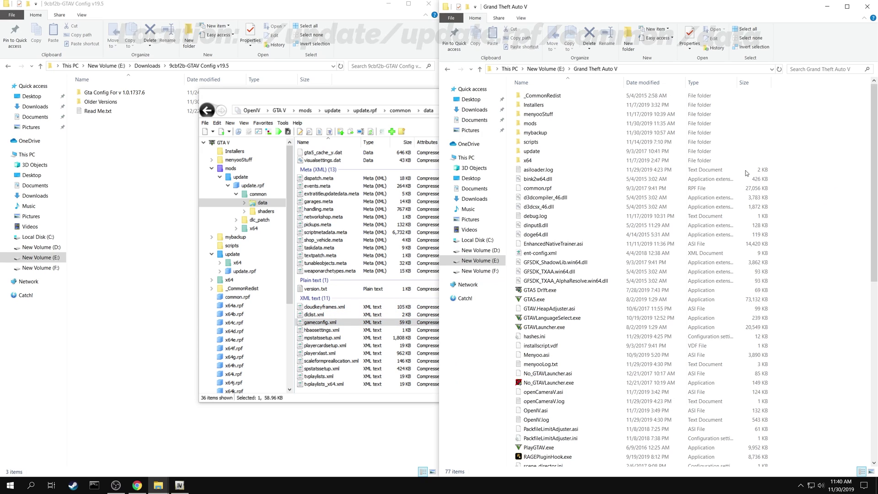
click(536, 133)
double_click(536, 134)
key(ctrl+shift+n)
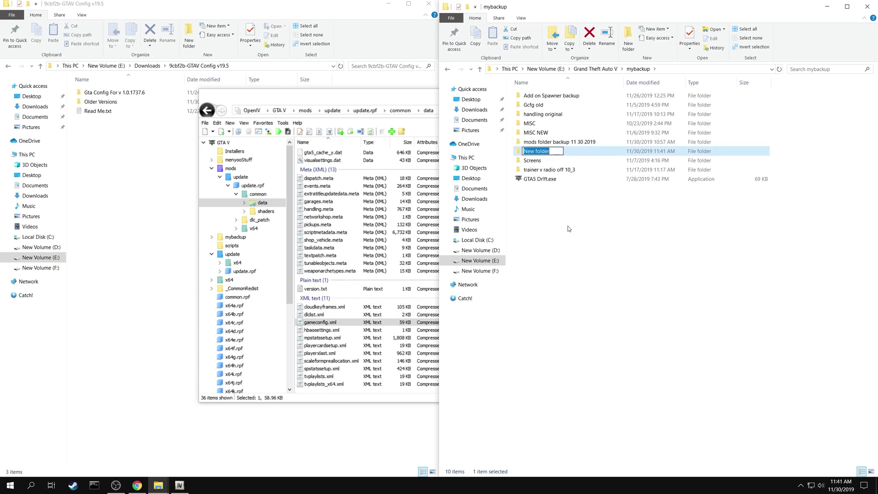
text(Gameconfig backup)
key(Return)
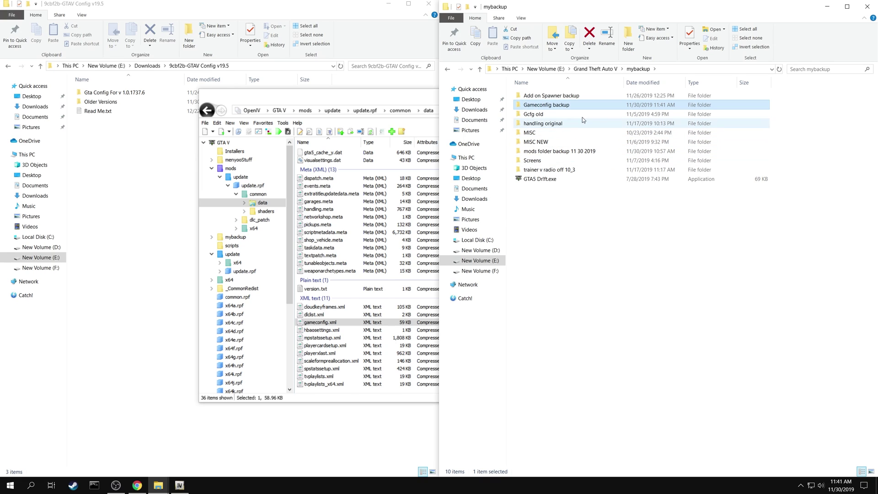
- Copy the original gameconfig.xml from OpenIV into Gameconfig backup
double_click(567, 106)
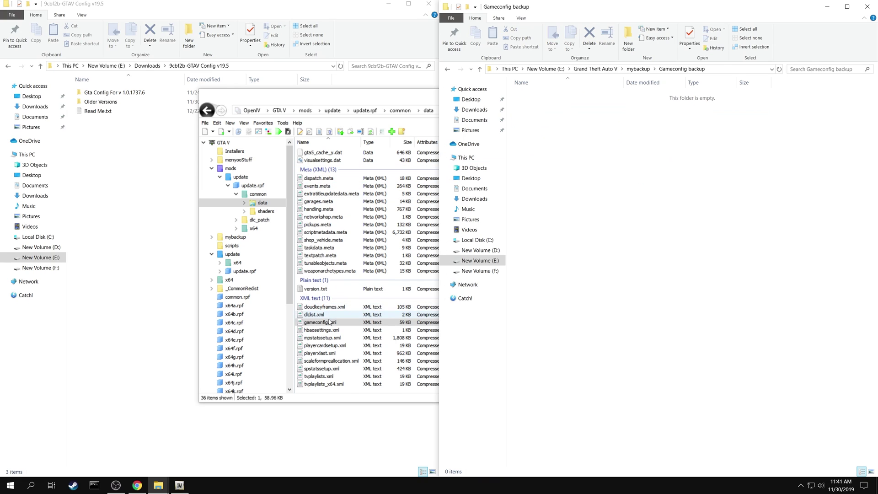
drag(320, 322, 754, 218)
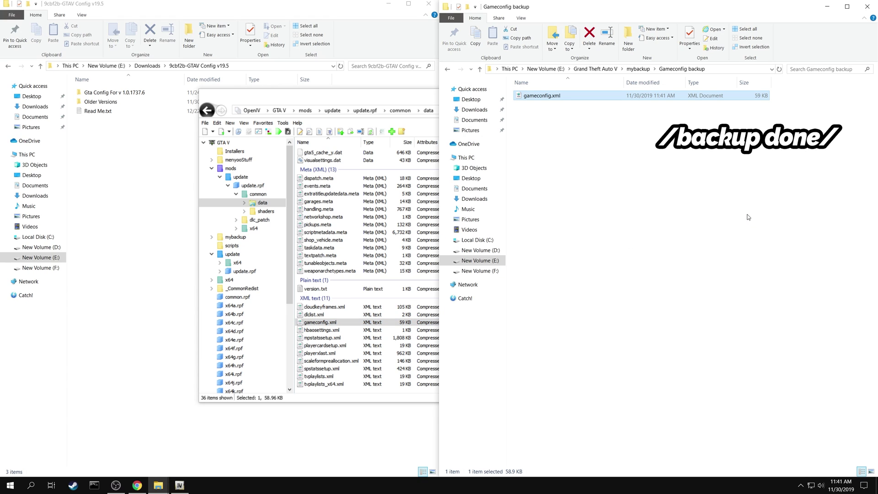
click(603, 69)
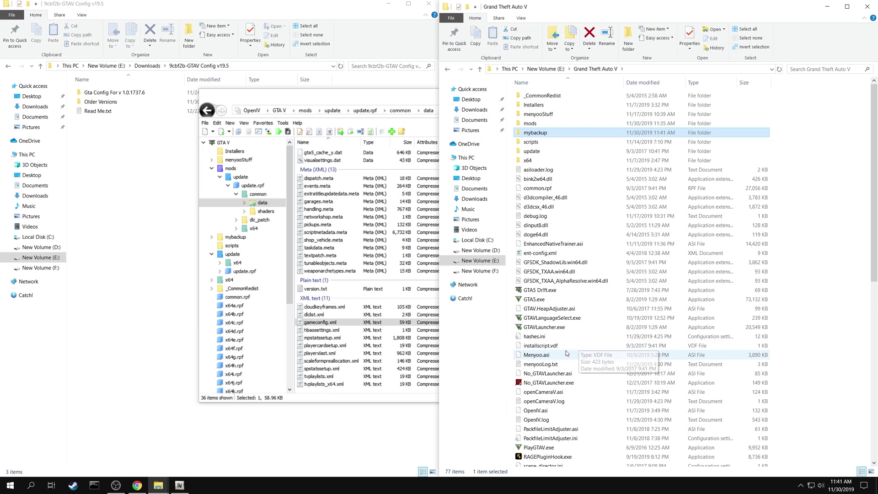
- Check in GTA5.exe Properties > Details that the file version is 1.0.1737.0
right_click(535, 304)
click(611, 296)
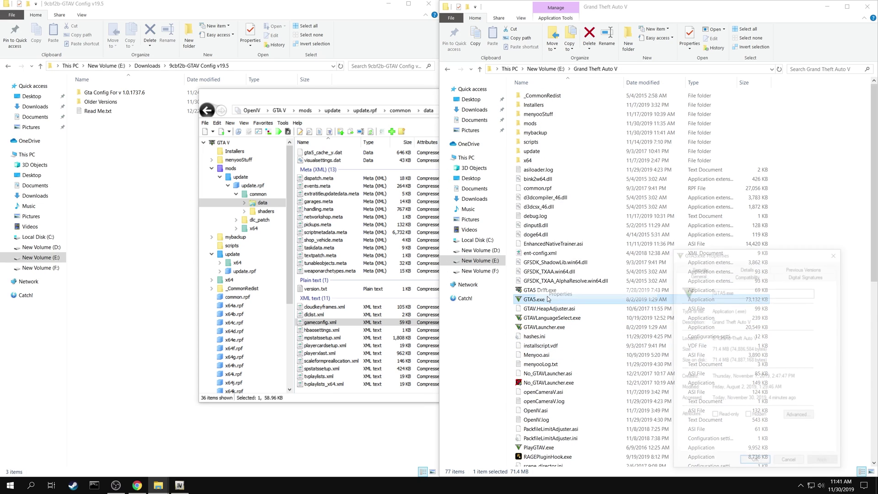
drag(760, 254, 591, 185)
click(571, 147)
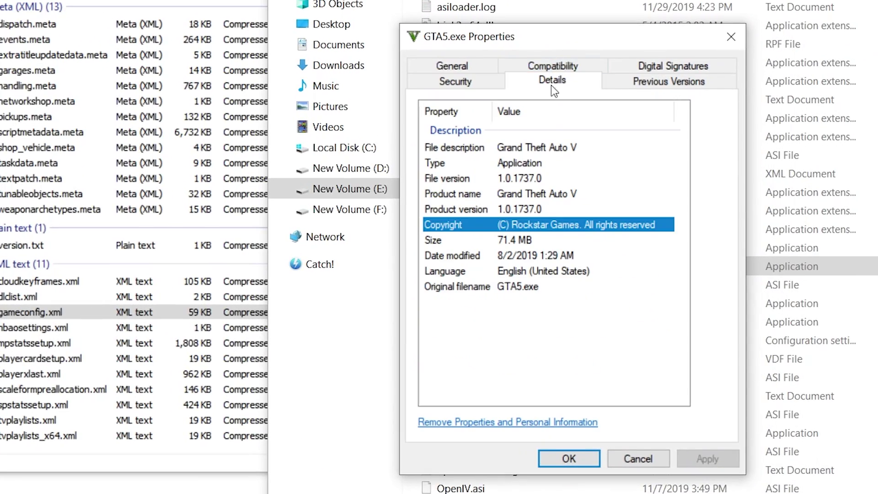
click(540, 179)
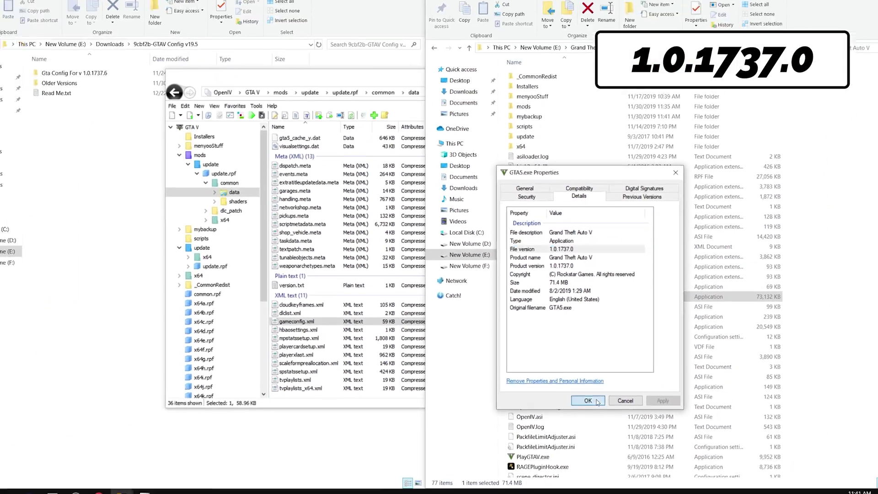
click(569, 459)
- Open Older Versions > Gta Config v19.0 for v 1.0.1737.0 > 1x traffic 1xpeds and select gameconfig.xml
click(110, 103)
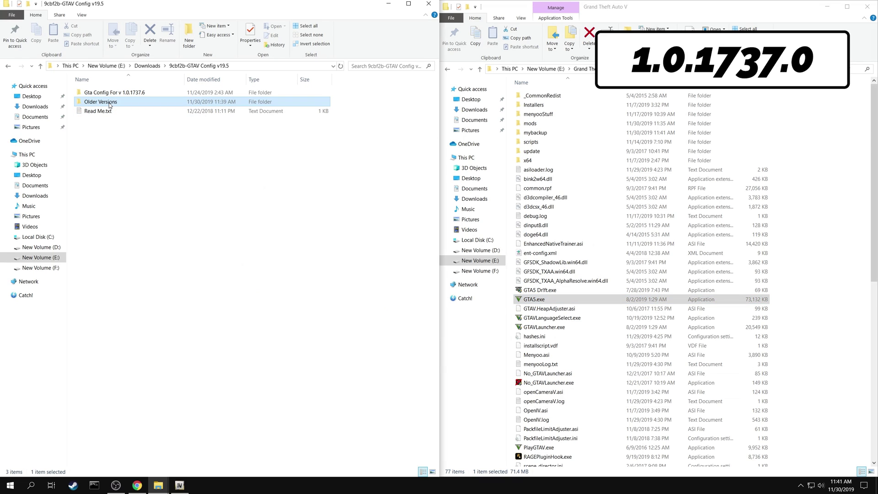
double_click(109, 103)
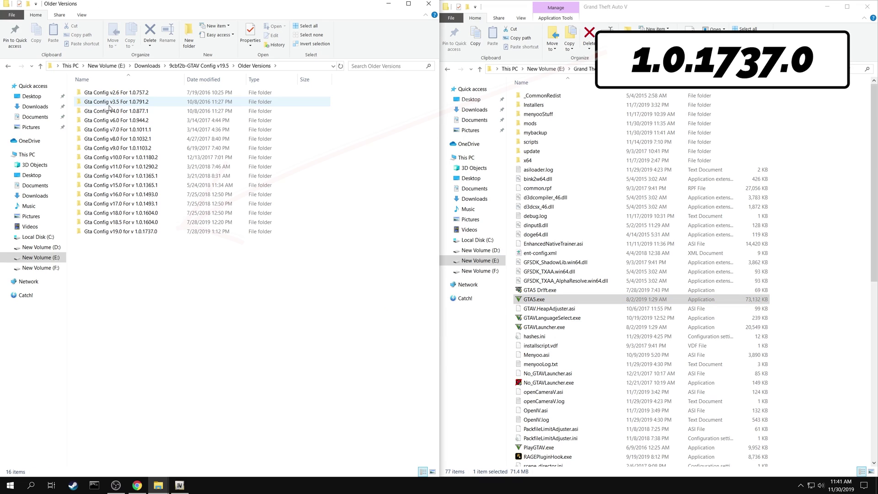
click(137, 231)
double_click(160, 233)
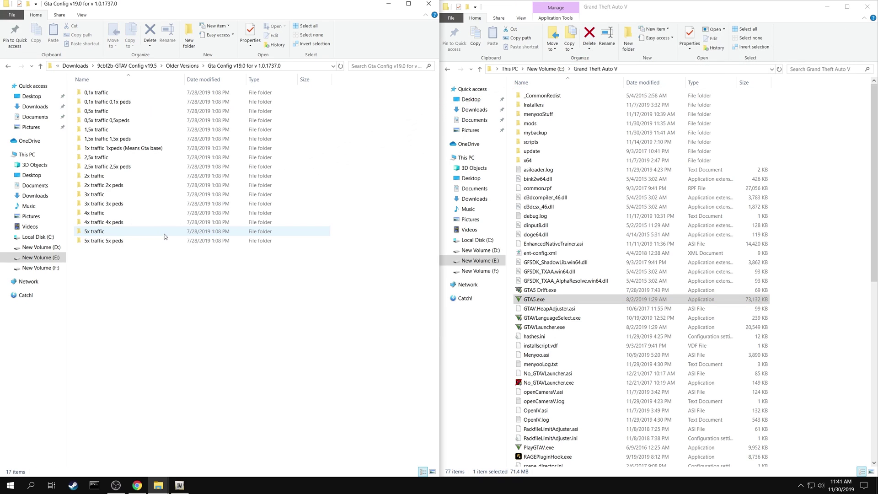
click(120, 150)
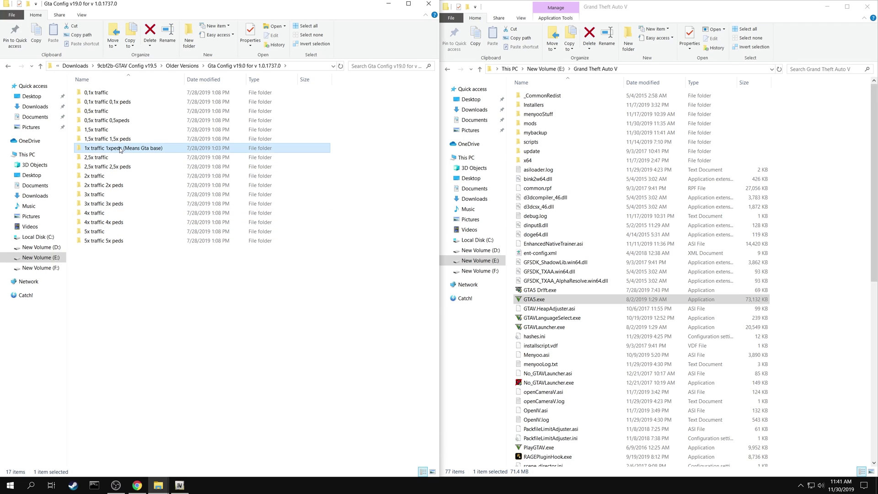
double_click(120, 148)
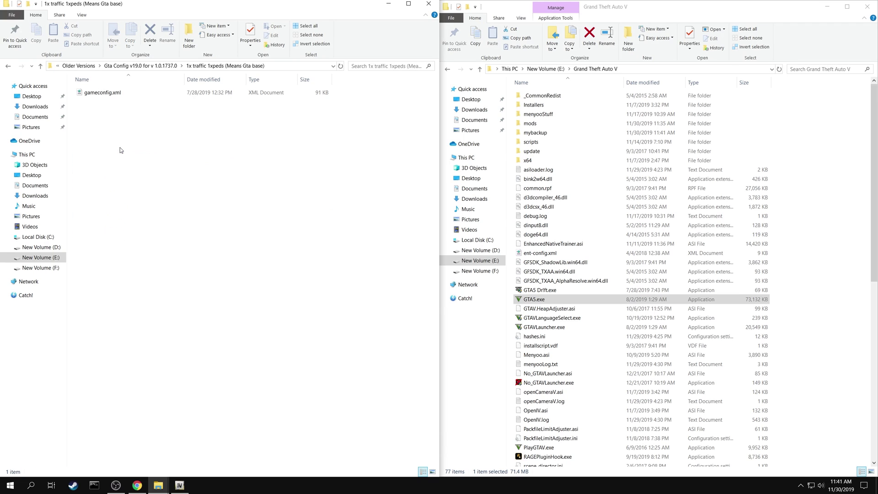
click(110, 93)
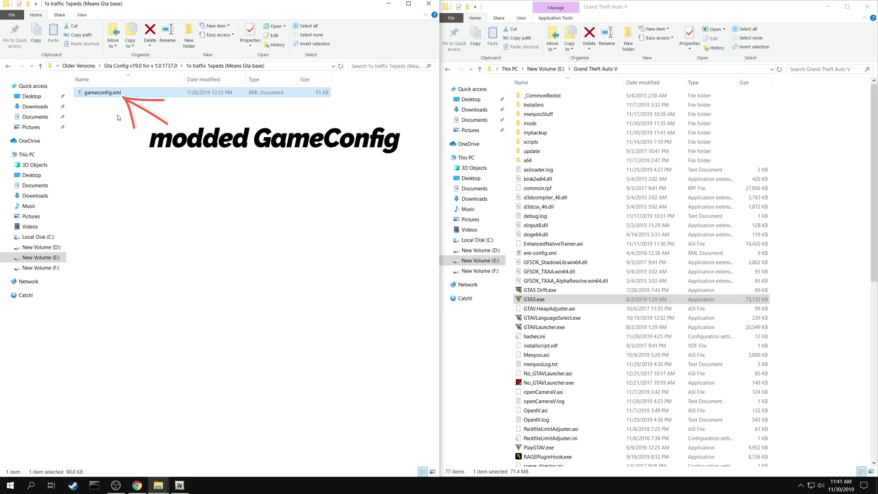
- Drop the modded gameconfig.xml into update.rpf's common/data folder and turn off edit mode
click(180, 485)
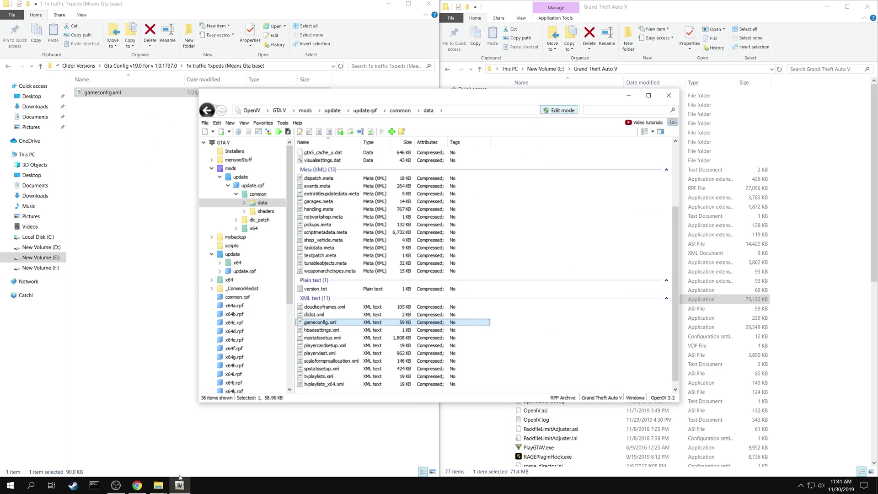
drag(103, 93, 323, 325)
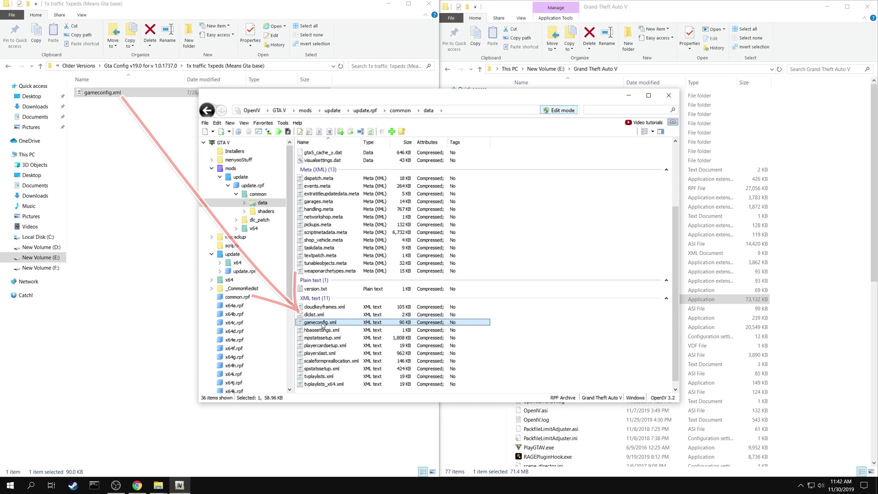
click(555, 112)
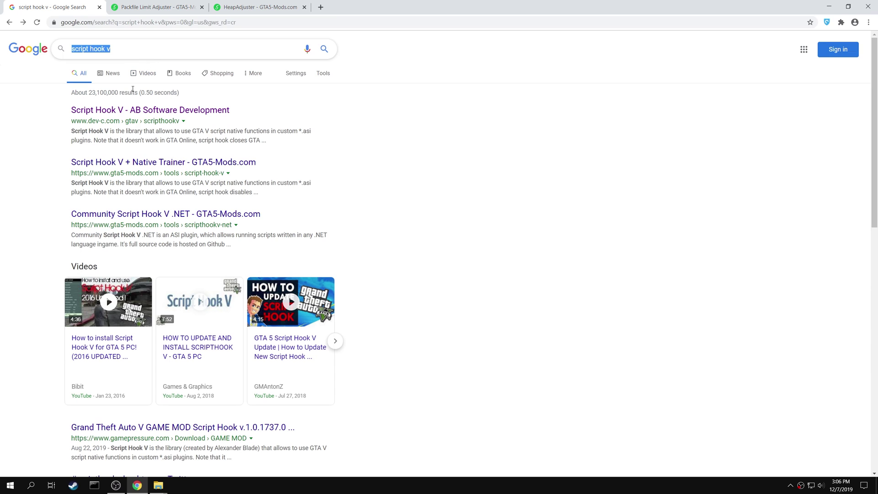
- Open the 'Script Hook V - AB Software Development' result on dev-c.com
click(136, 110)
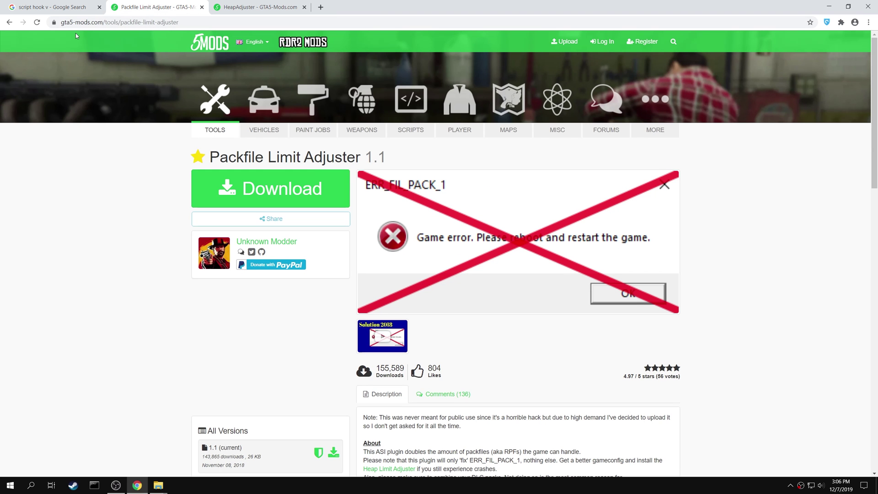
- Select the Packfile Limit Adjuster title text on its gta5-mods.com page
drag(209, 157, 361, 160)
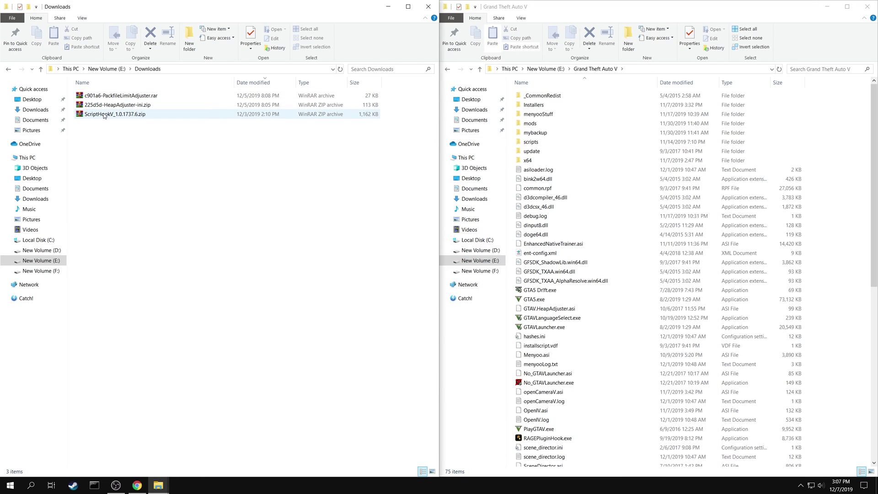
- Extract the ScriptHookV zip here and open its bin folder
right_click(104, 116)
click(121, 164)
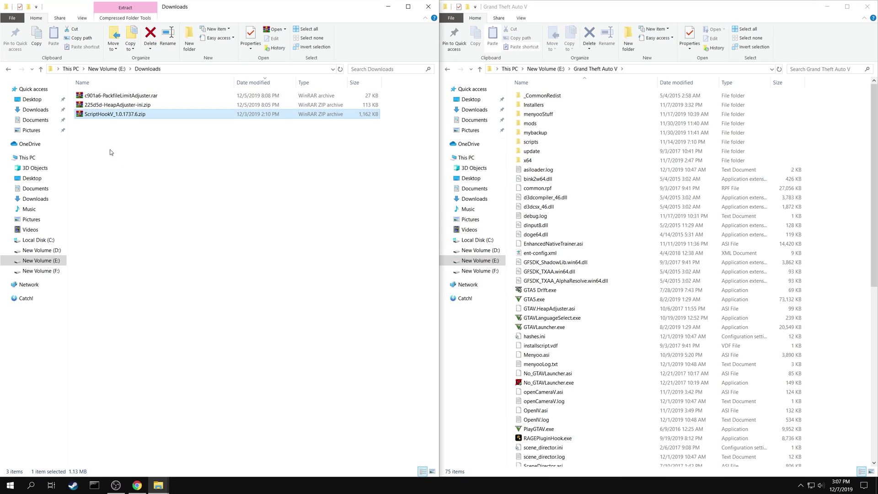
double_click(102, 123)
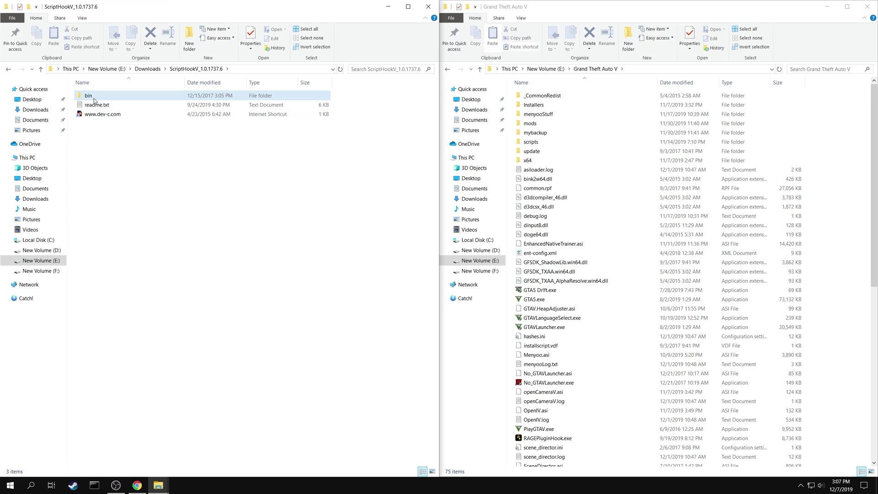
double_click(94, 98)
- Move dinput8.dll and ScriptHookV.dll into Grand Theft Auto V, replacing the old files
click(94, 98)
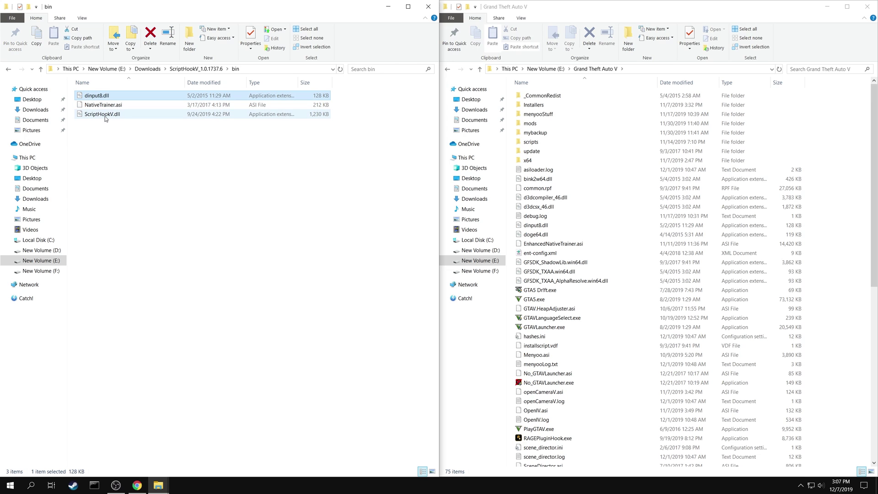
ctrl+click(106, 116)
drag(106, 118, 812, 277)
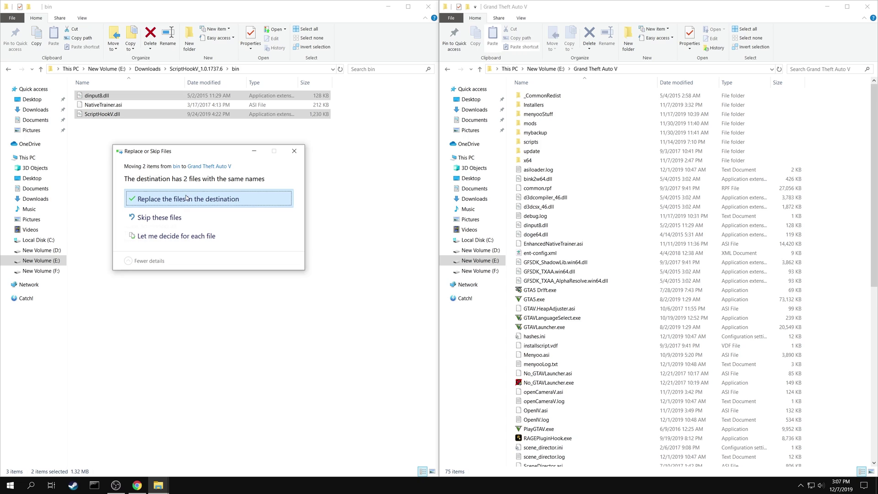
click(186, 197)
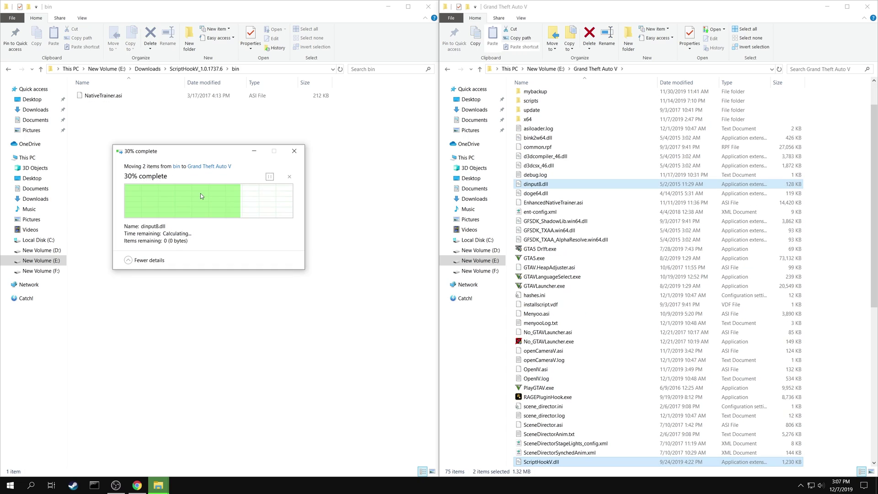
- Extract Packfile Limit Adjuster and move its .asi and .ini into Grand Theft Auto V
click(197, 69)
click(147, 68)
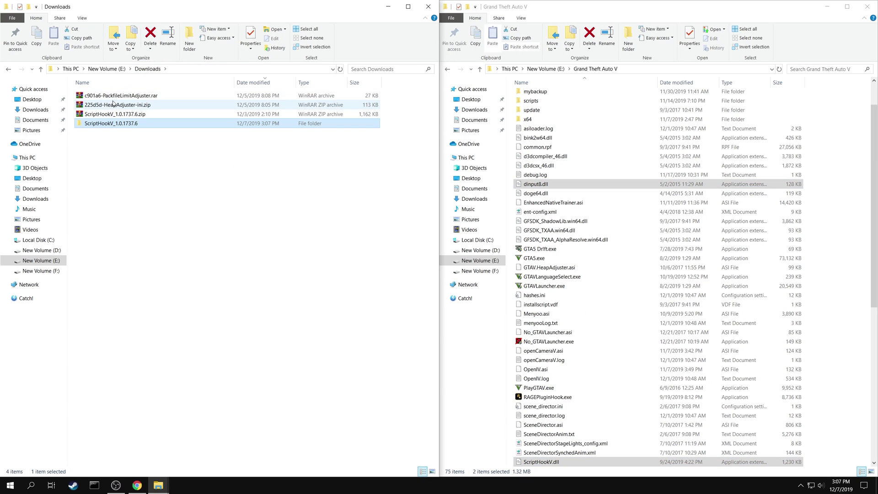
right_click(113, 96)
click(132, 141)
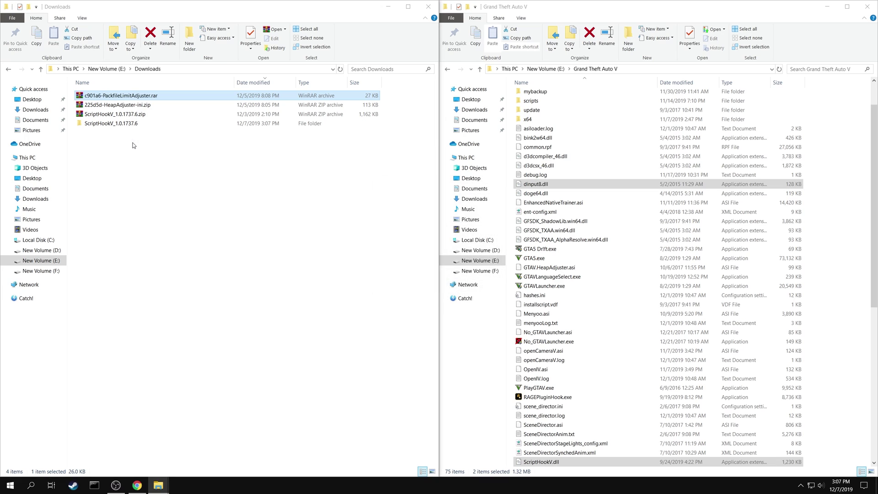
double_click(122, 124)
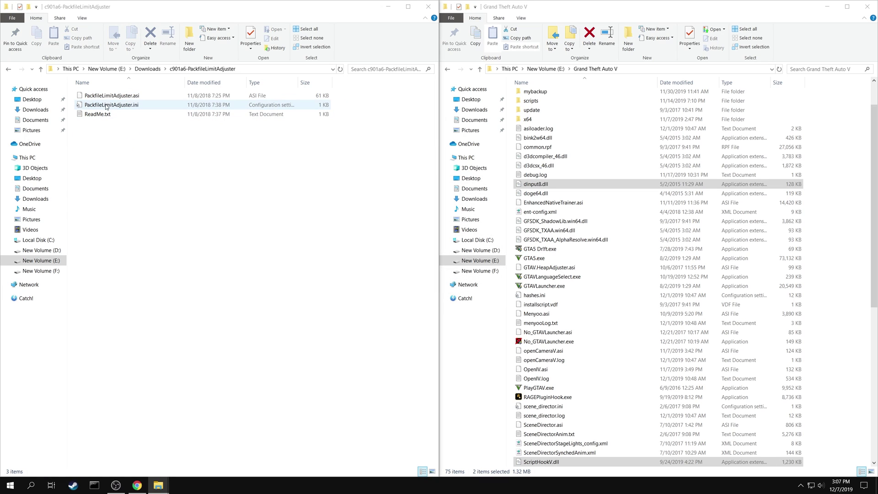
click(106, 97)
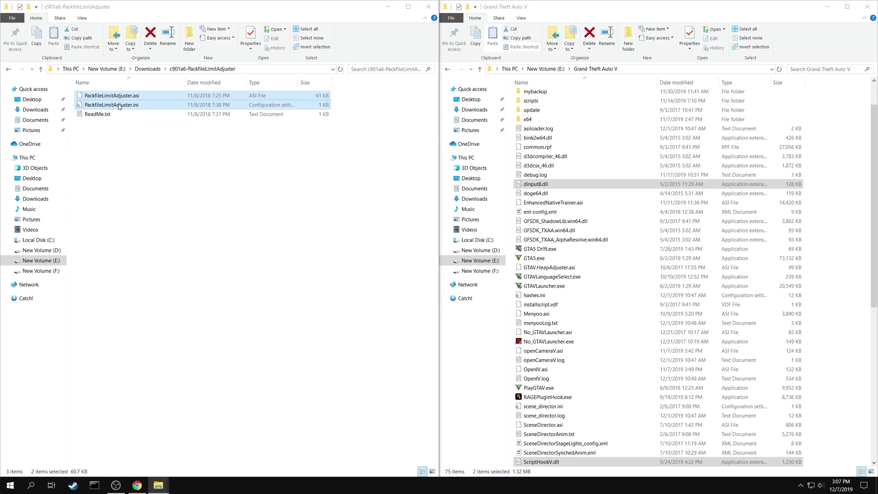
drag(121, 107, 830, 294)
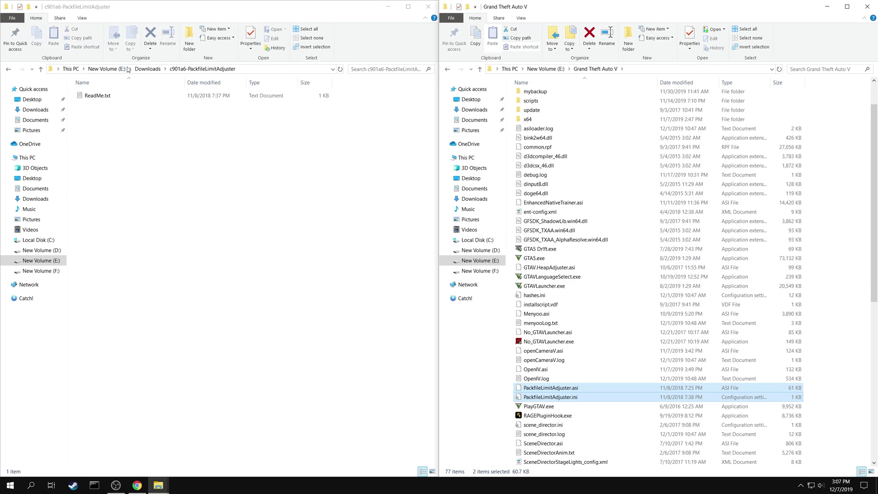
- Extract HeapAdjuster-ini and move HeapAdjuster.asi and HeapAdjuster.ini into Grand Theft Auto V
click(141, 71)
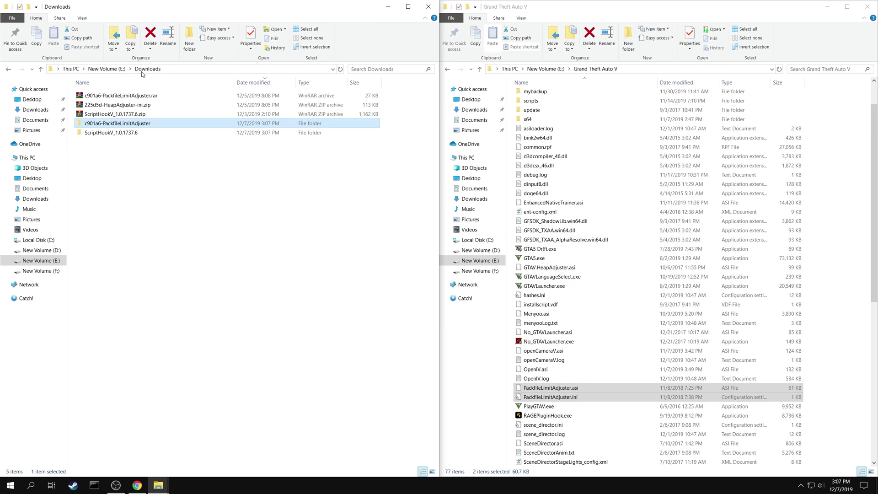
right_click(115, 104)
click(143, 150)
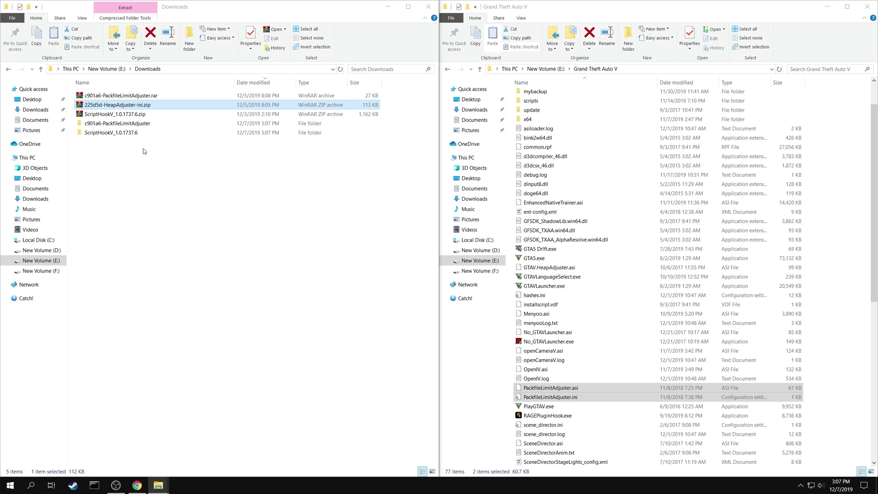
double_click(118, 121)
click(113, 97)
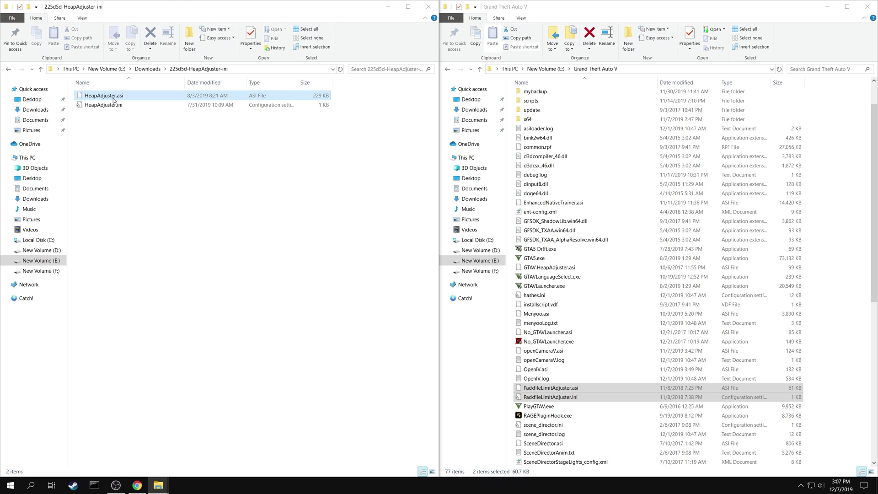
ctrl+click(116, 105)
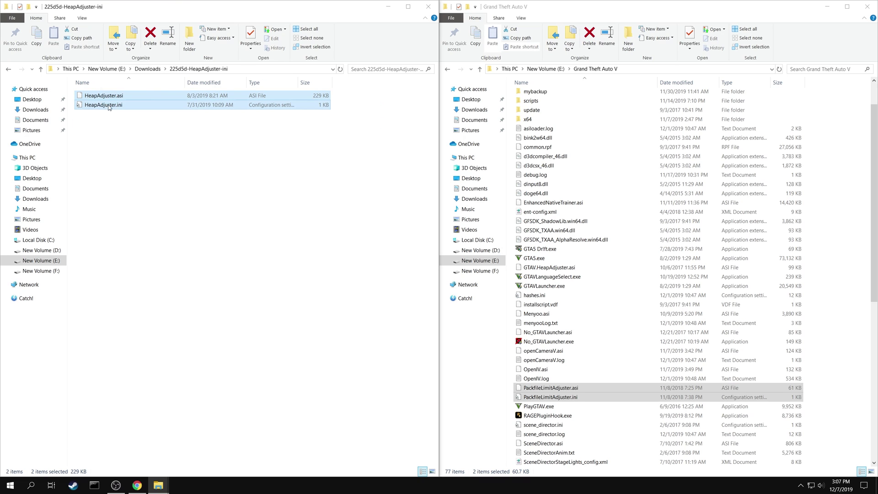
drag(108, 106, 846, 322)
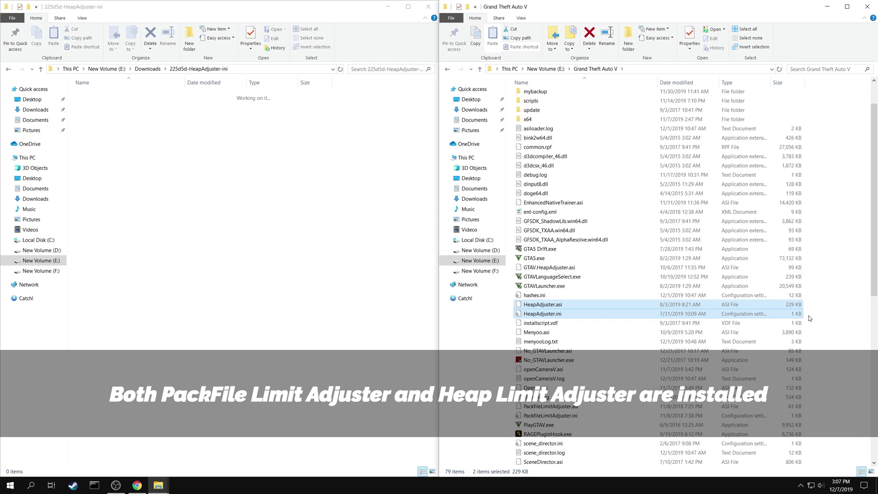
- Deselect the HeapAdjuster files, then open the Enhanced Native Trainer in game and enter Vehicles
click(810, 318)
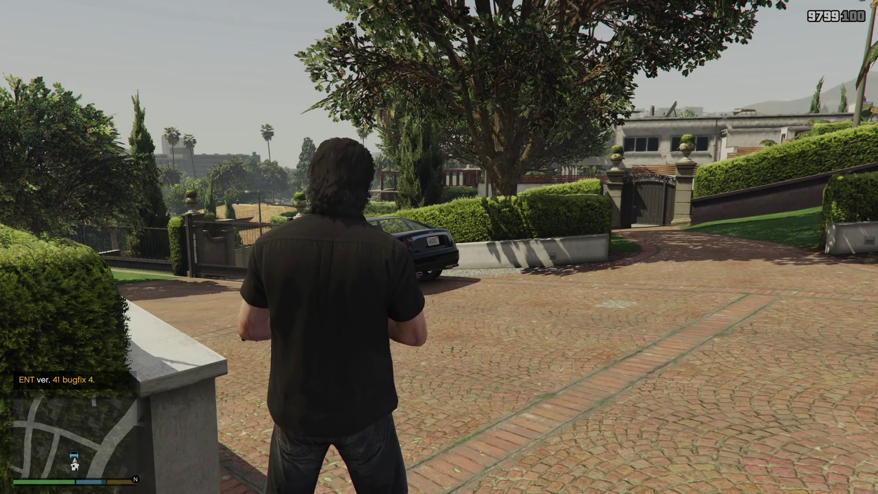
key(F4)
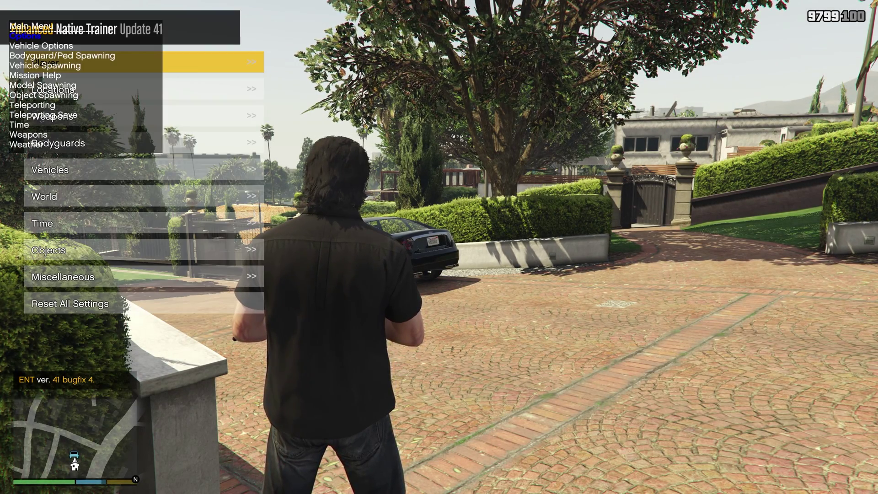
key(F4)
key(F4)
key(F4)
key(F4)
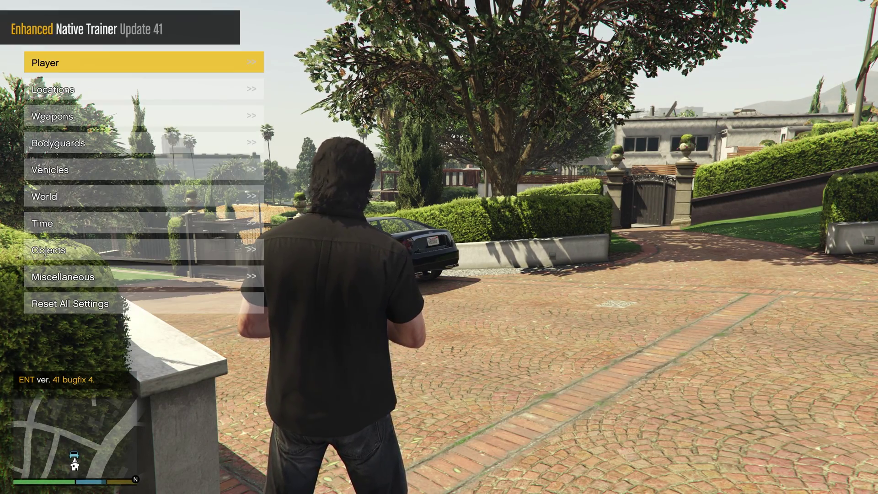
key(Down)
key(Down)
key(Down)
key(Down)
key(Return)
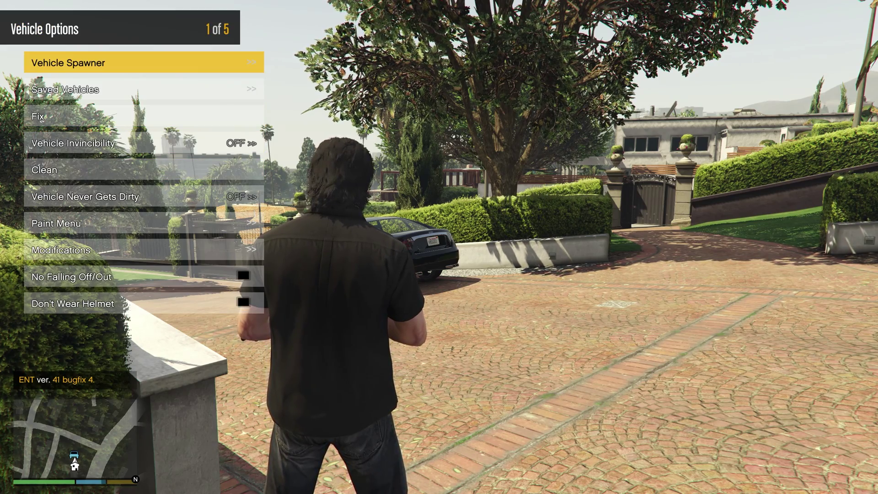
- Go to Vehicle Spawner > Cars > Supercars for the Annis RE-7B (Race), then close the trainer
key(Down)
key(Up)
key(Return)
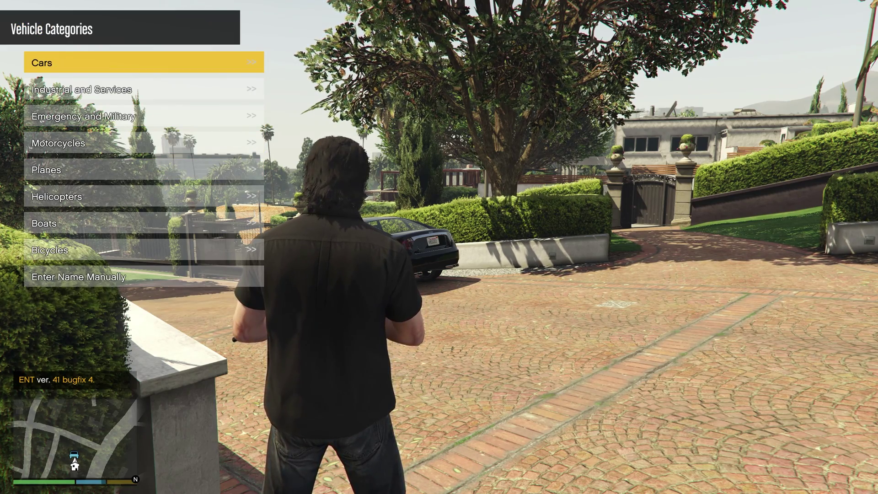
key(Return)
key(Return)
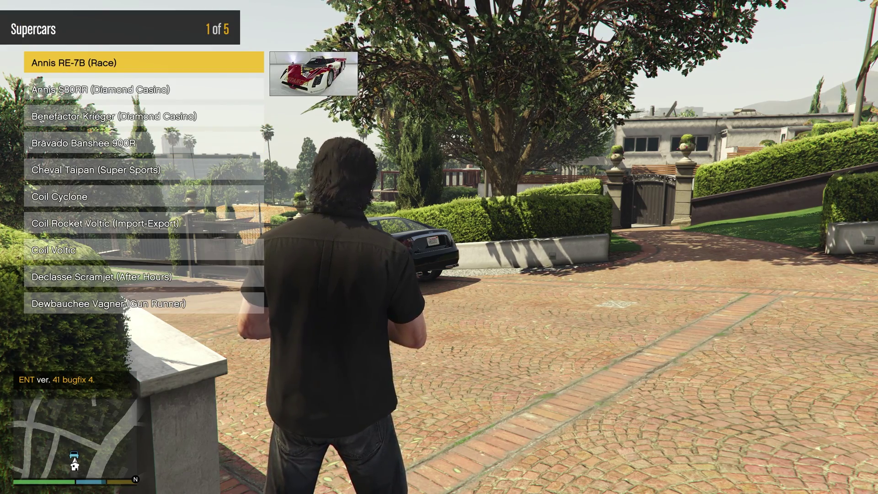
key(Return)
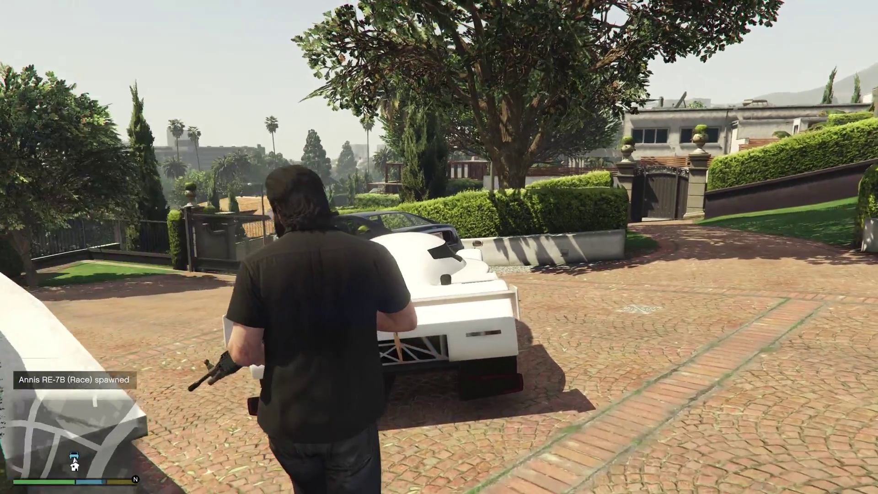
key(BackSpace)
key(BackSpace)
key(BackSpace)
key(BackSpace)
key(BackSpace)
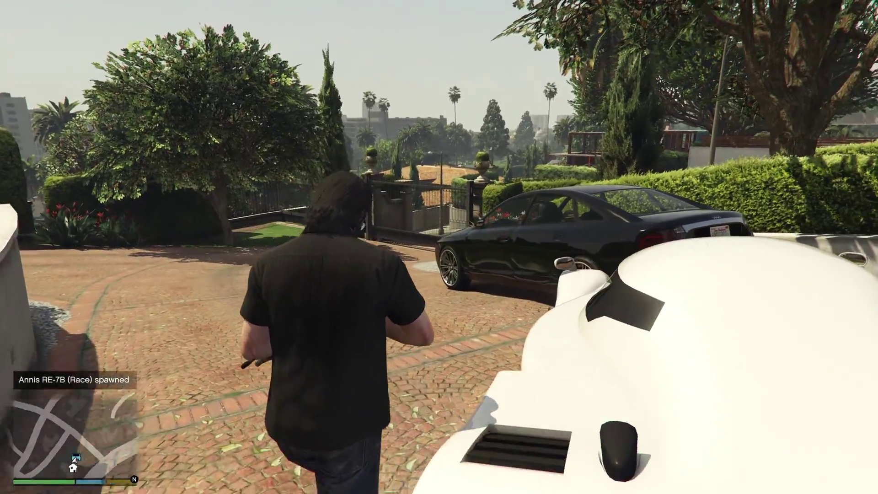
key(a)
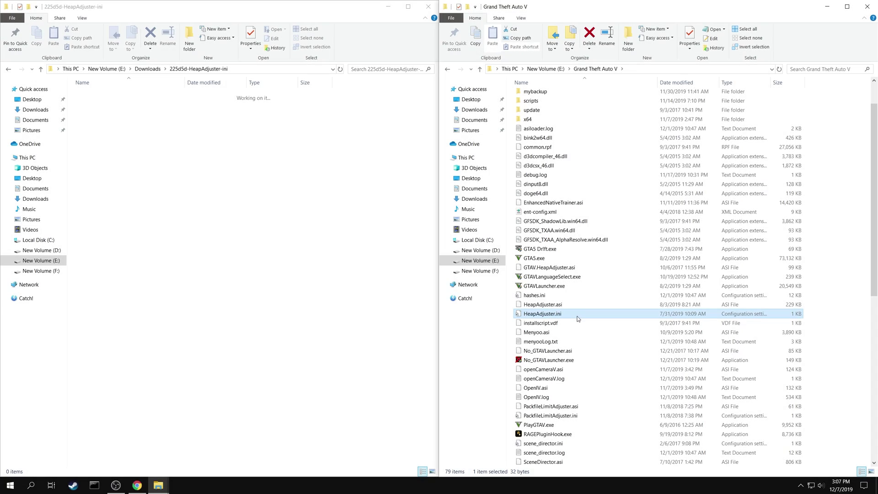
- Open HeapAdjuster.ini with Notepad from its right-click Open with menu
right_click(578, 319)
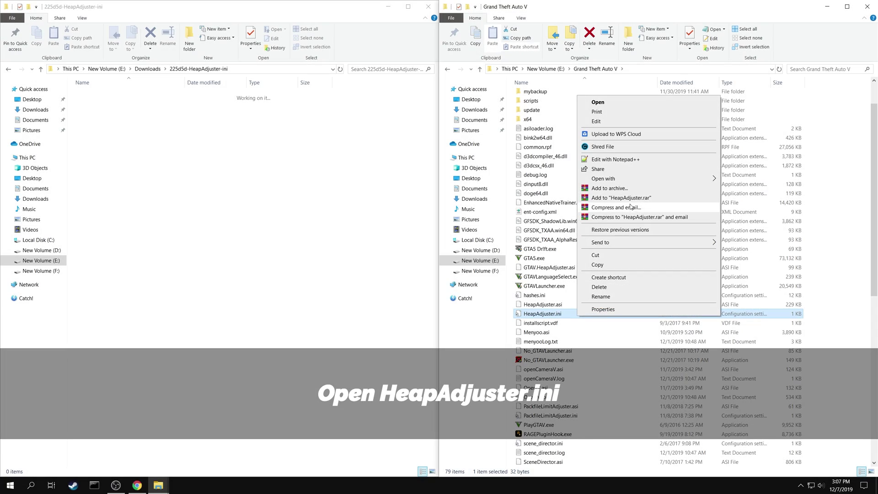
mouse_move(659, 181)
click(744, 180)
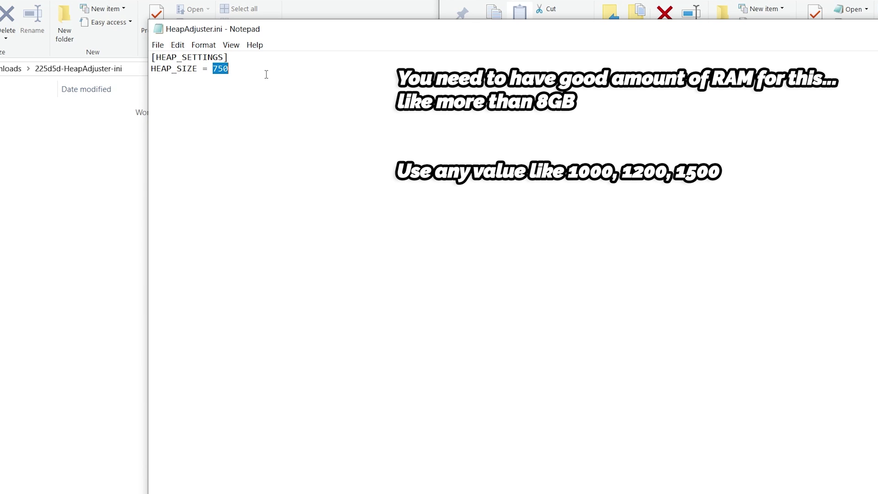
- Make the [HEAP_SETTINGS] line read HEAP_SIZE = 1000 and save via the File menu
text(000)
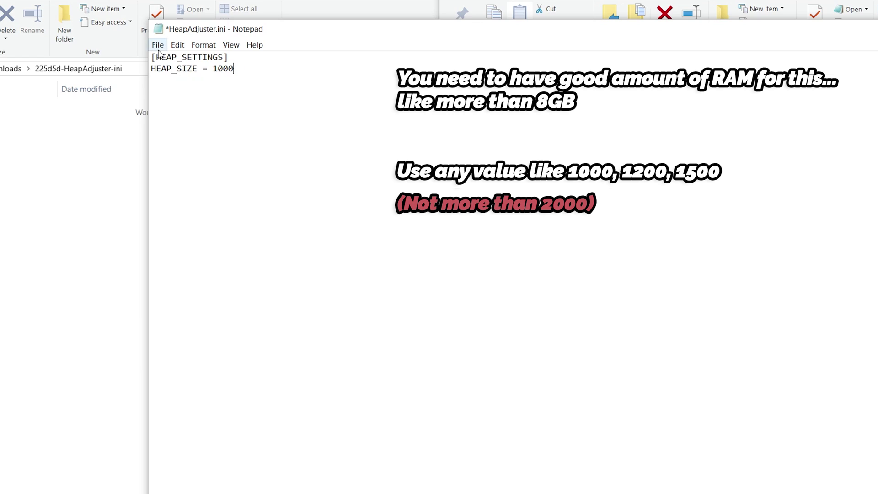
click(159, 50)
click(171, 91)
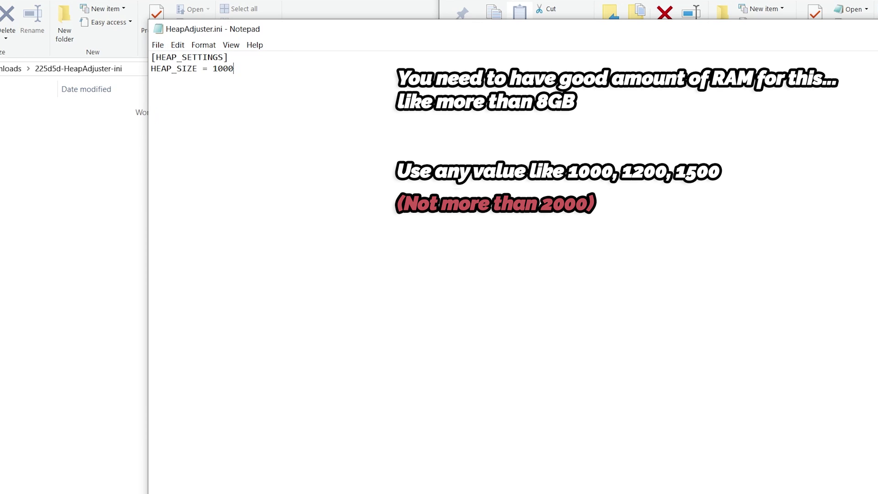